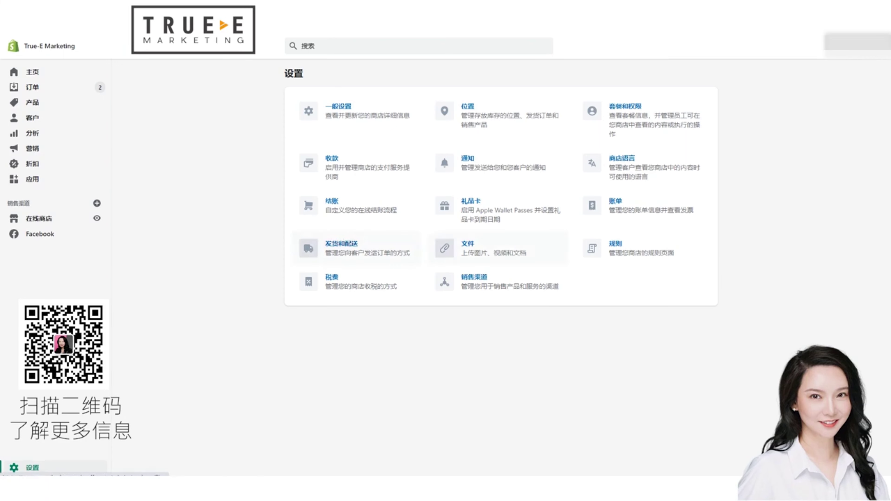
Open rate management for the general shipping profile (一般运费) in the shipping and delivery settings
left_click(342, 244)
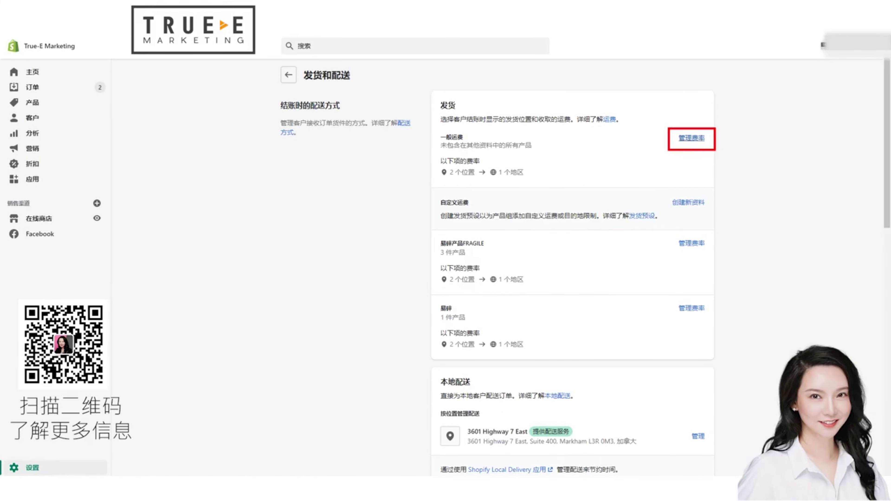
left_click(691, 138)
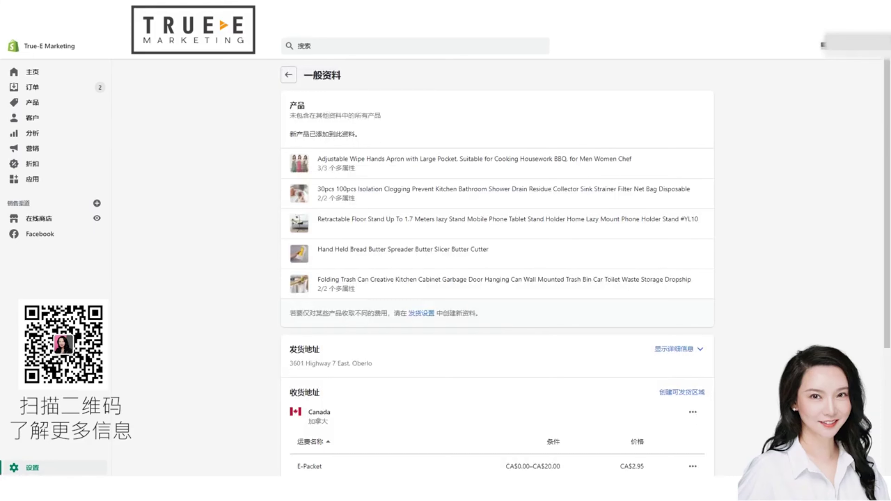
Create a shipping zone named 美国 that covers the country 美国 in the general profile
scroll(498, 267, "down", 5)
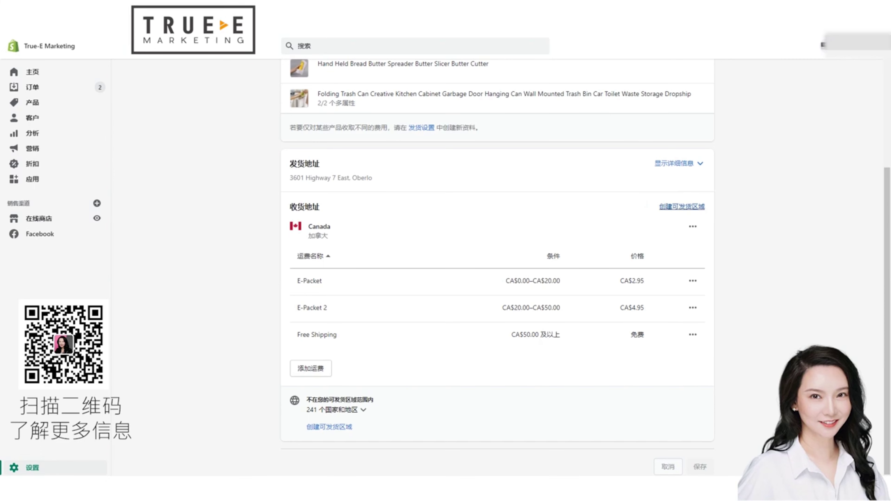
left_click(670, 207)
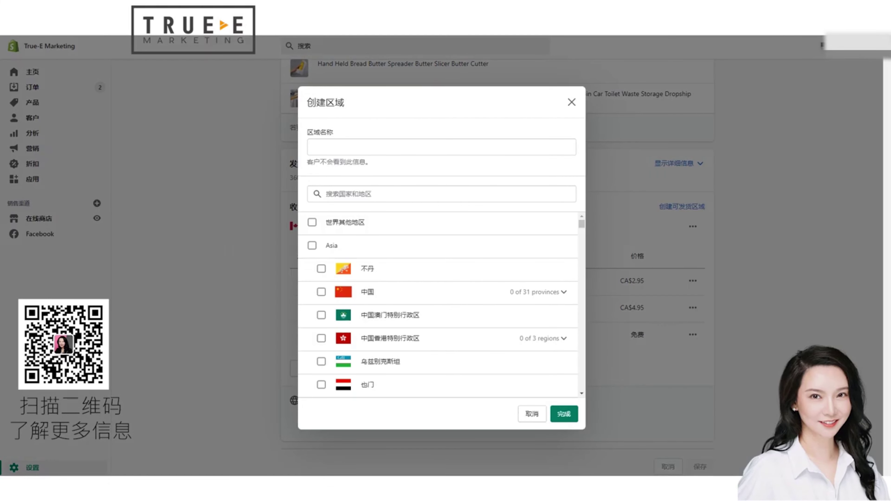
left_click(393, 194)
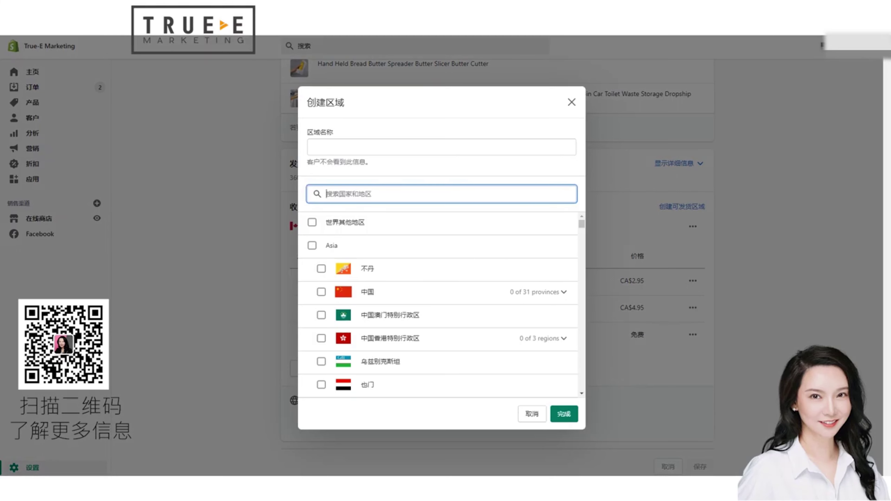
type("美国")
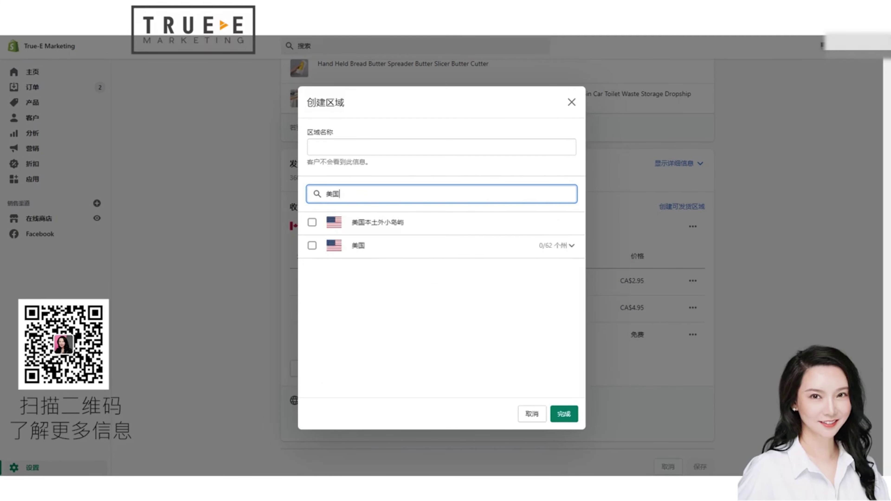
left_click(312, 246)
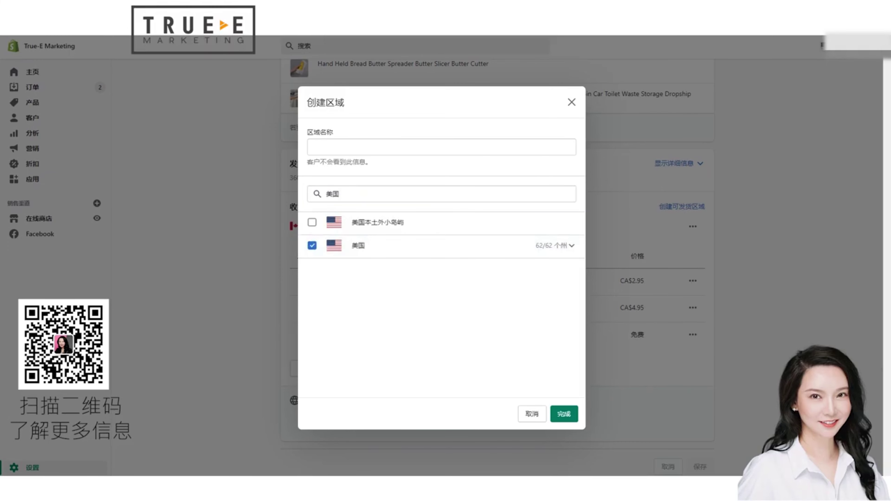
left_click(393, 147)
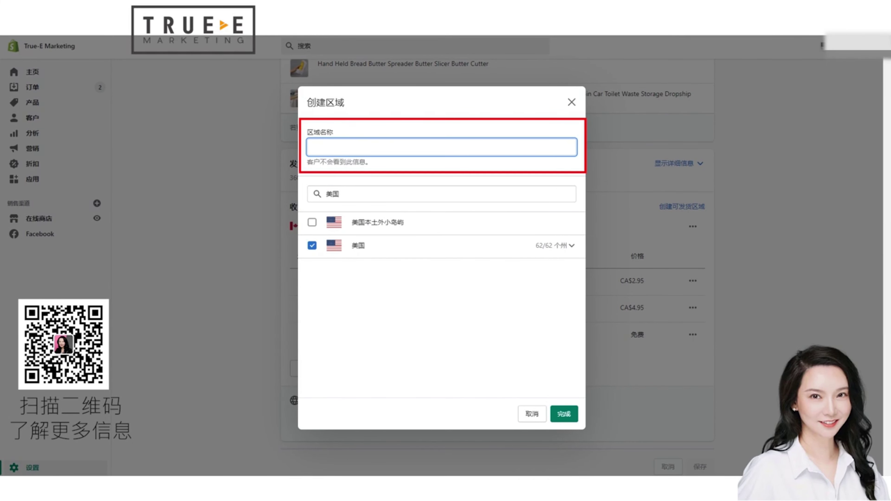
type("美国")
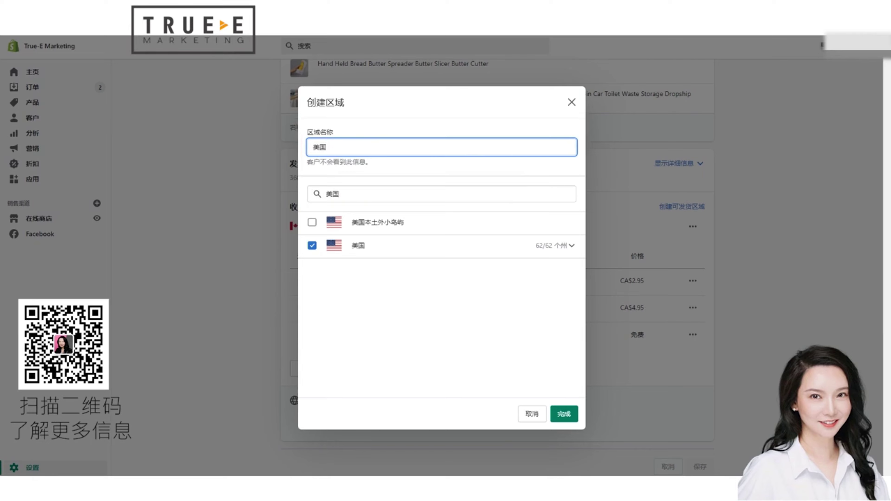
left_click(564, 414)
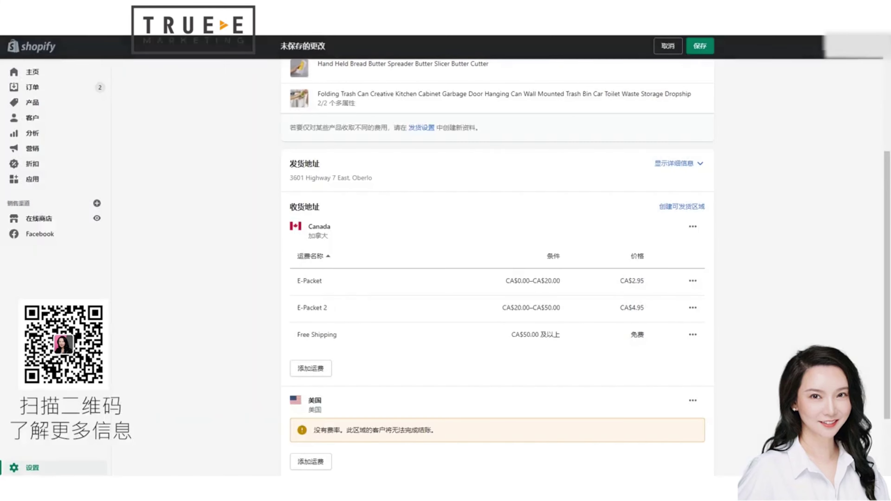
Start a Canada Post carrier-calculated rate for the 美国 zone with Expedited Parcel USA, Small Packet USA Air, Tracked Packet USA and Xpresspost USA
scroll(497, 267, "down", 3)
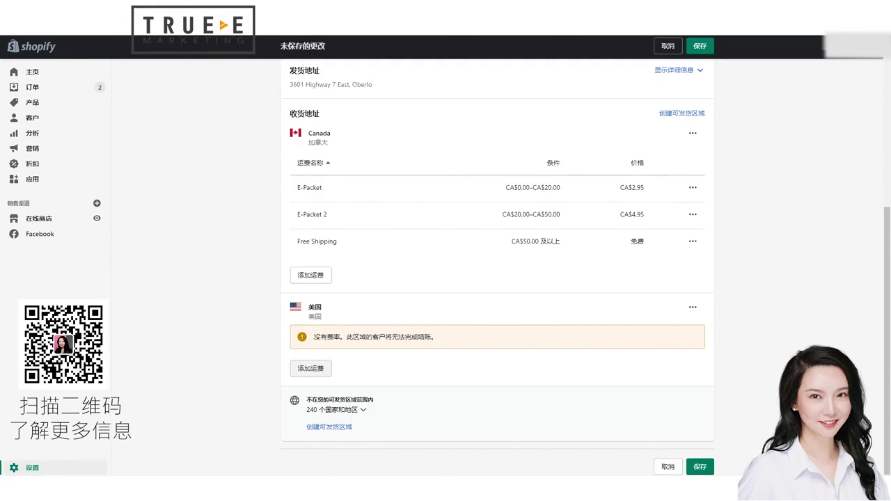
left_click(310, 368)
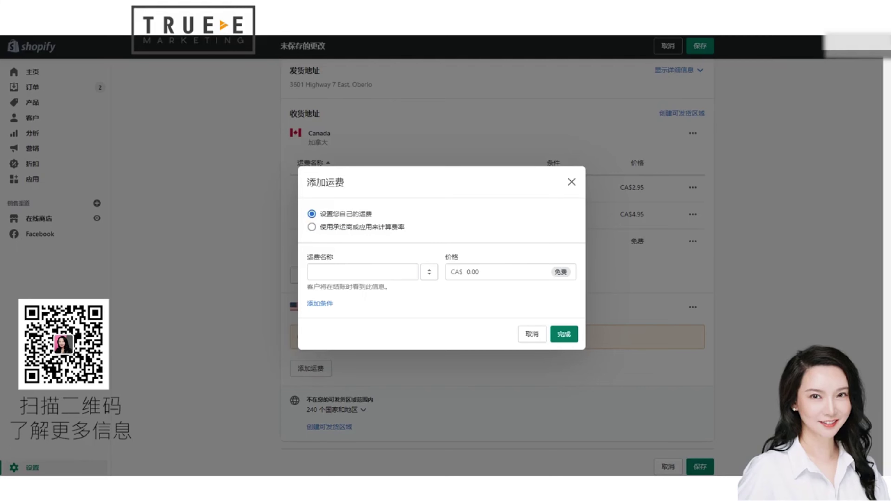
left_click(312, 227)
left_click(312, 230)
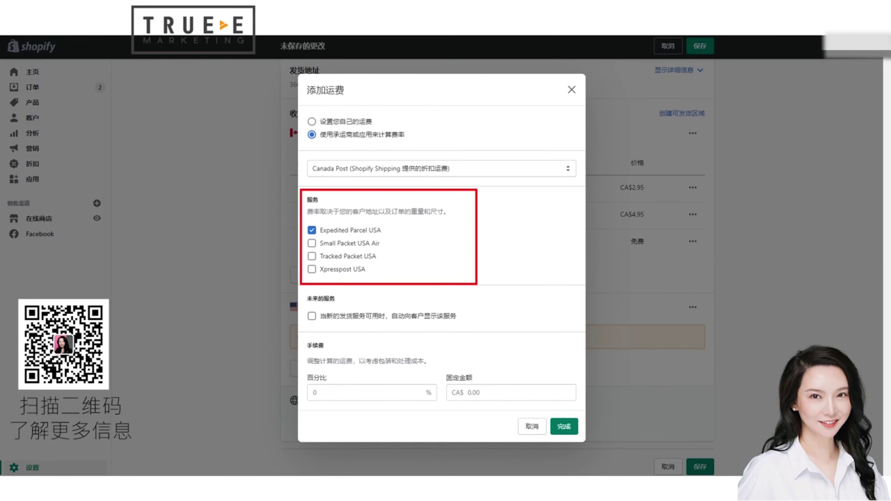
left_click(311, 243)
left_click(311, 256)
left_click(311, 269)
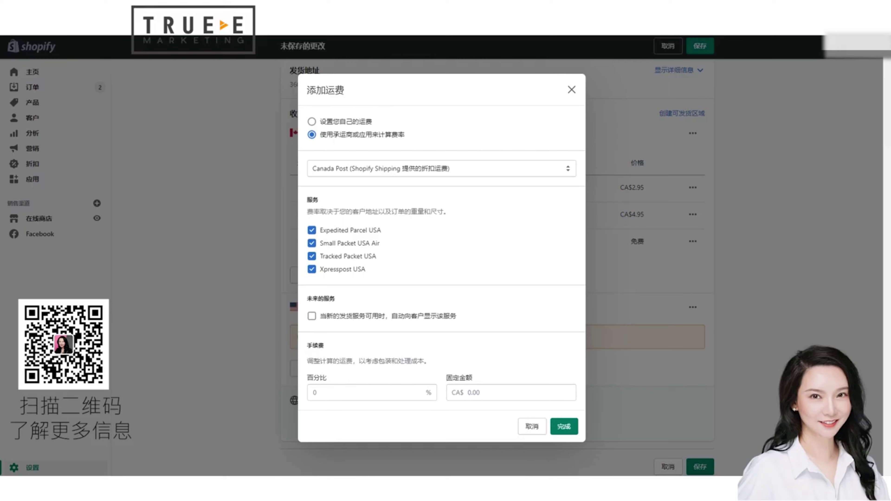
Set the carrier rate's fixed handling fee to CA$2.00 and finish adding the rate
left_click(491, 392)
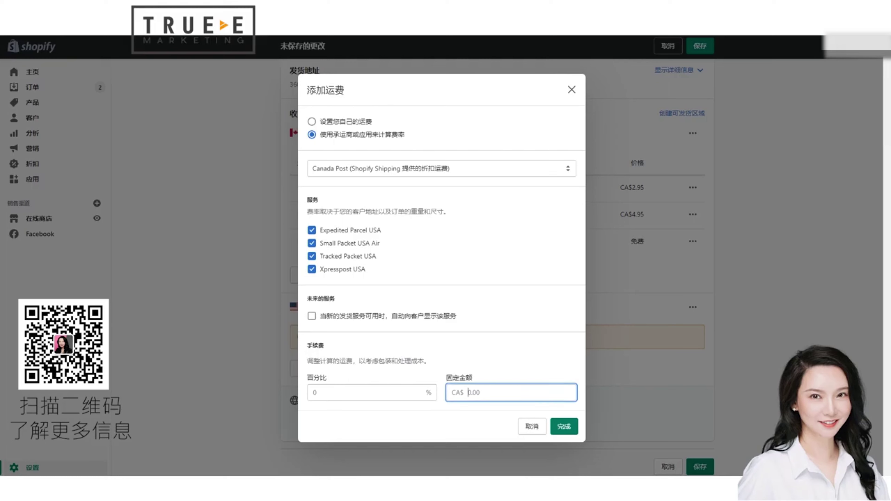
type("2")
key("Tab")
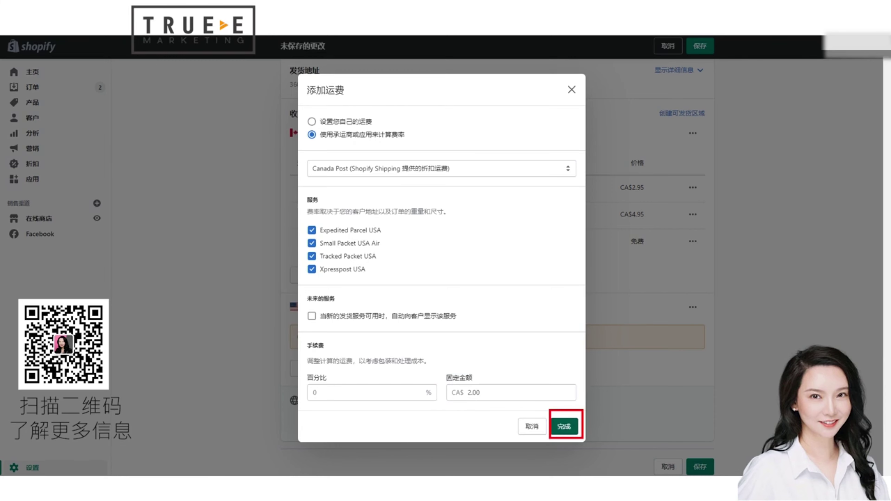
left_click(564, 427)
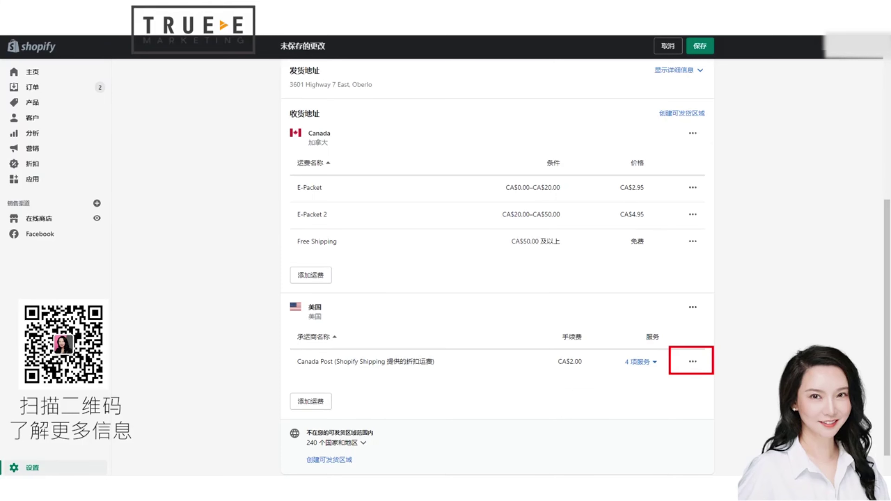
Delete the 美国 and Canada shipping zones from the general profile
left_click(692, 307)
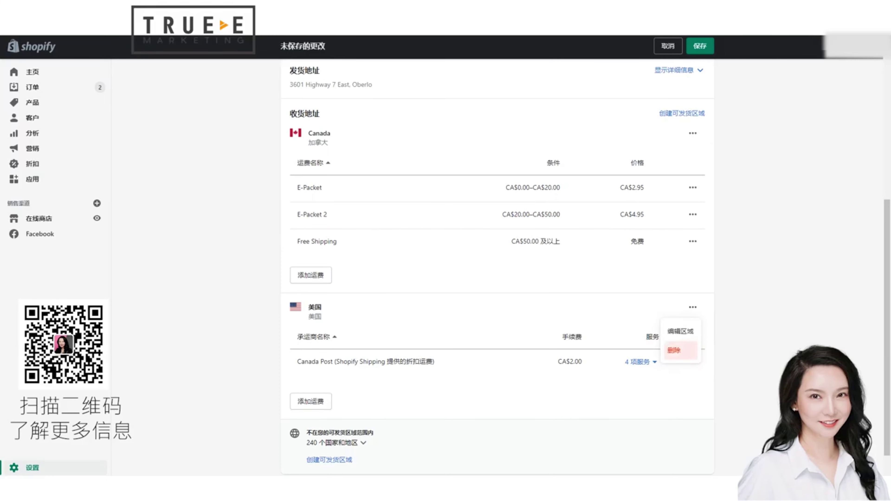
left_click(673, 349)
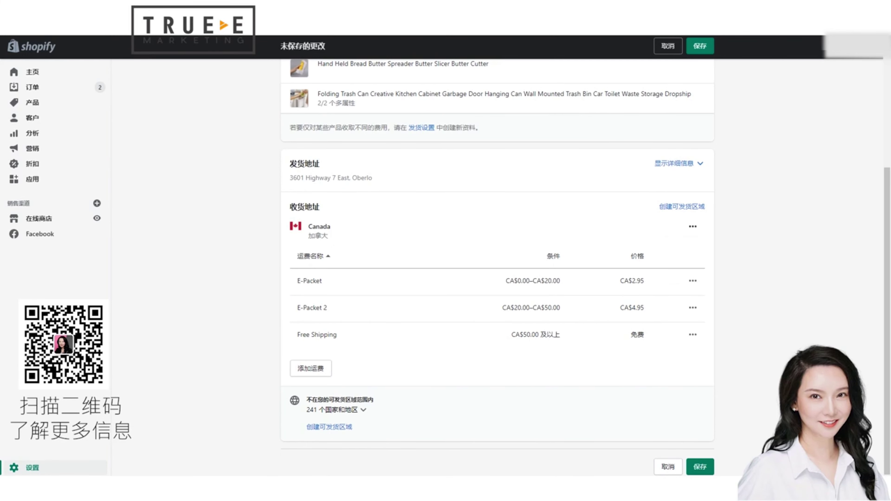
left_click(693, 227)
left_click(674, 270)
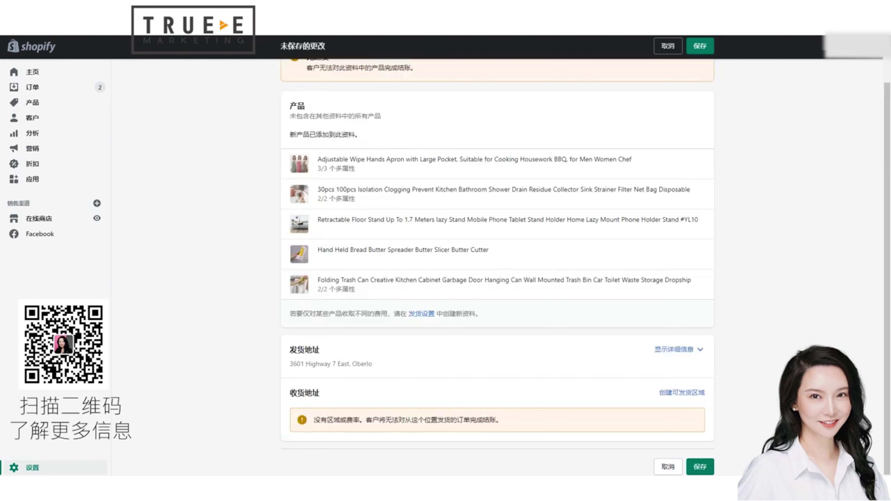
Create a shipping zone named 加拿大 that covers the country 加拿大
left_click(682, 392)
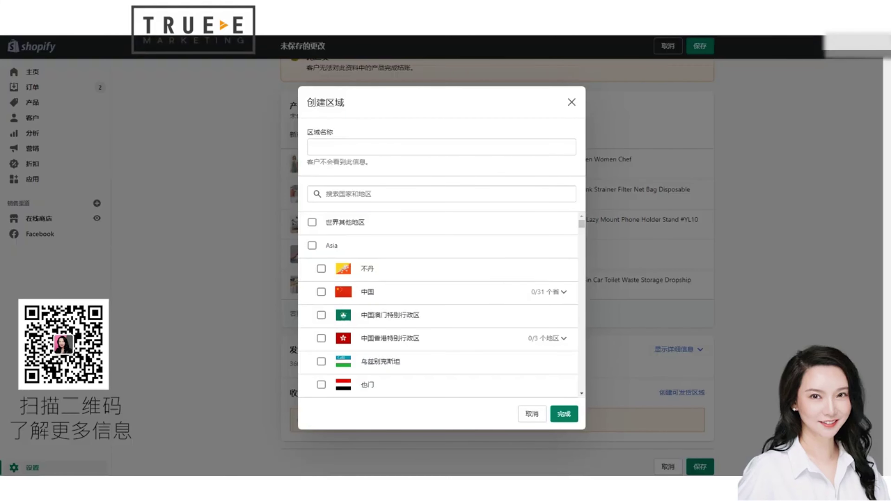
left_click(348, 194)
type("加拿大")
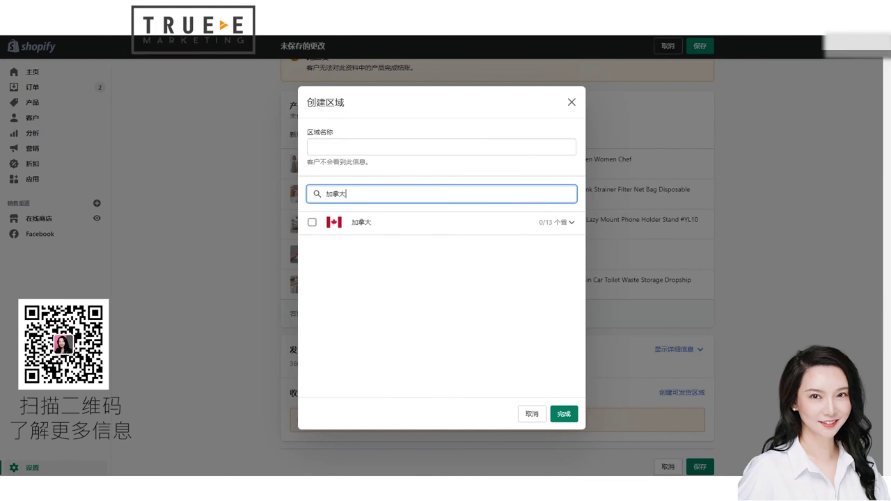
left_click(312, 222)
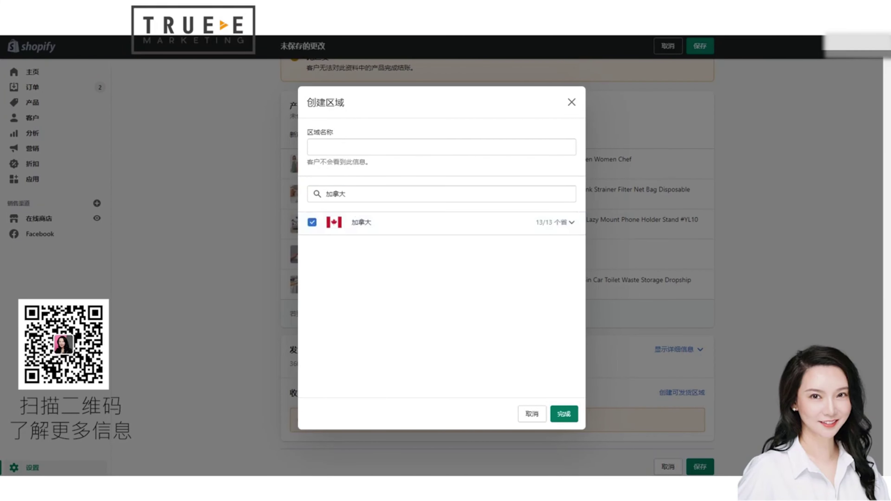
left_click(564, 414)
Start a self-defined rate for the 加拿大 zone and name it Free Shipping
scroll(497, 267, "down", 3)
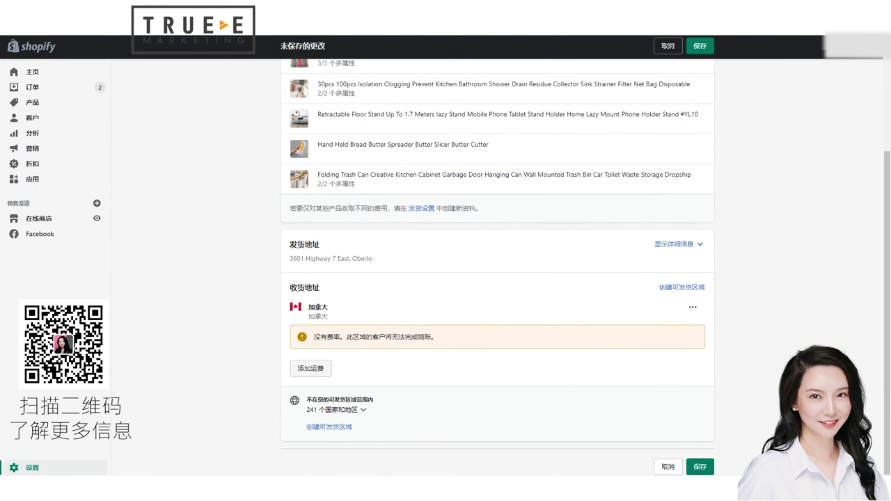
left_click(311, 368)
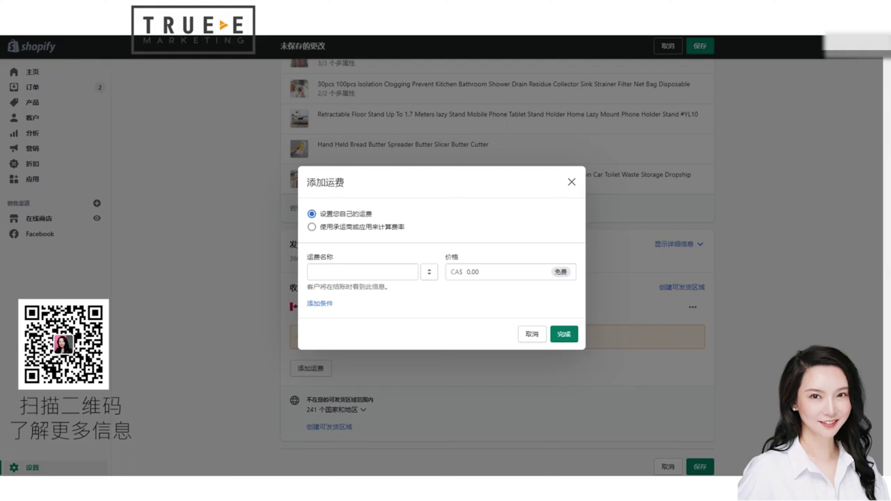
left_click(362, 271)
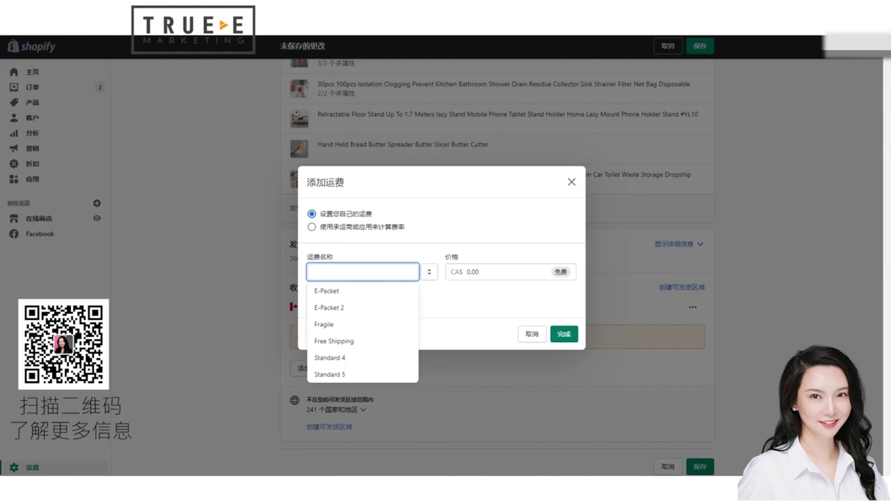
type("Free")
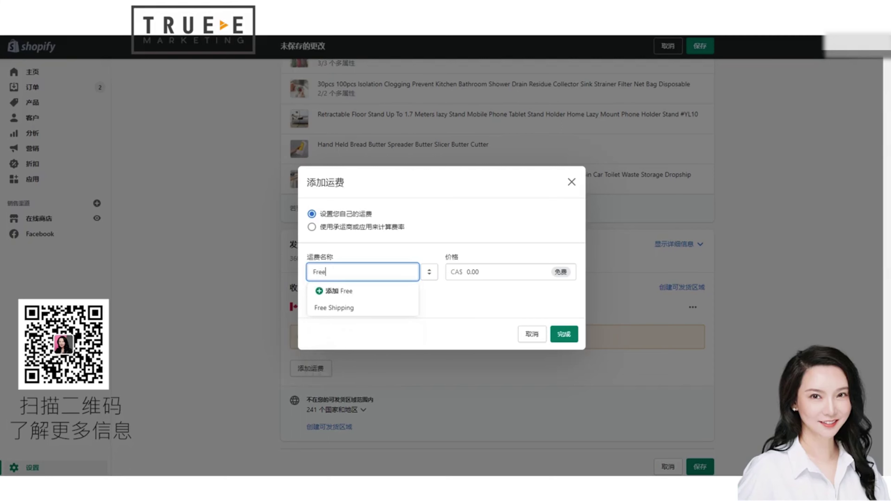
type(" Shipping")
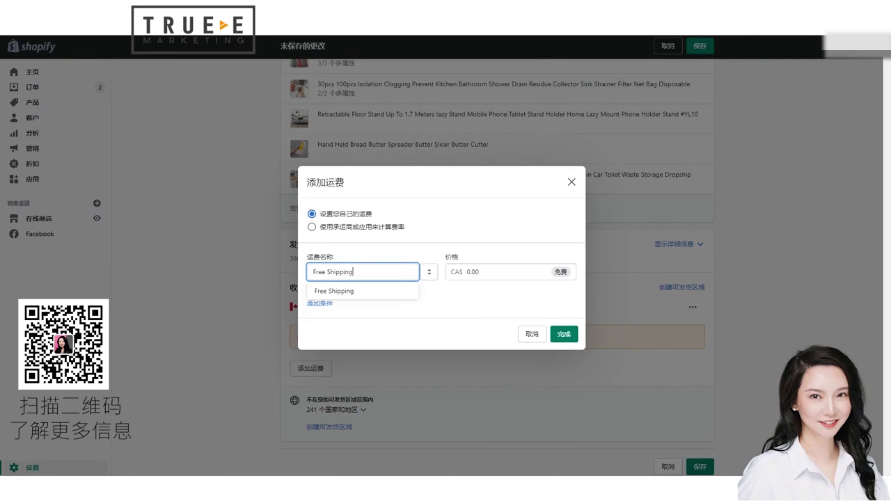
left_click(363, 291)
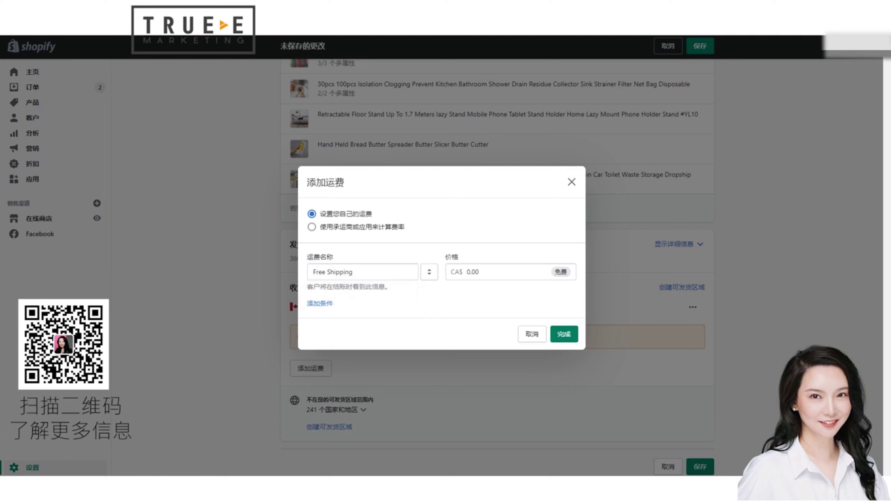
Add an order-price condition with a minimum of CA$50 to the Free Shipping rate and finish adding it
left_click(319, 303)
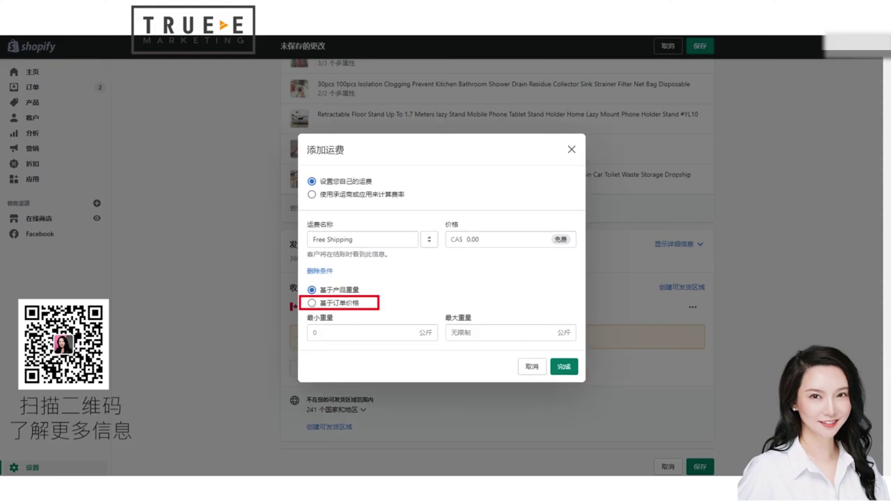
left_click(312, 303)
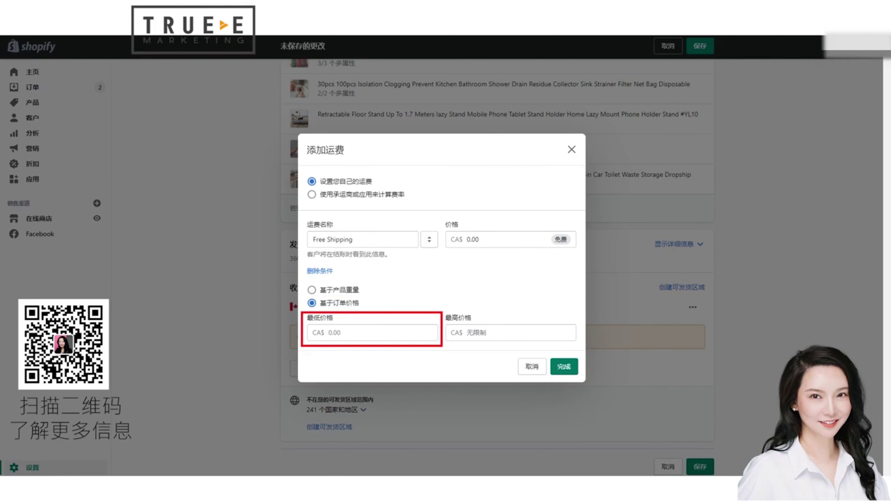
left_click(372, 332)
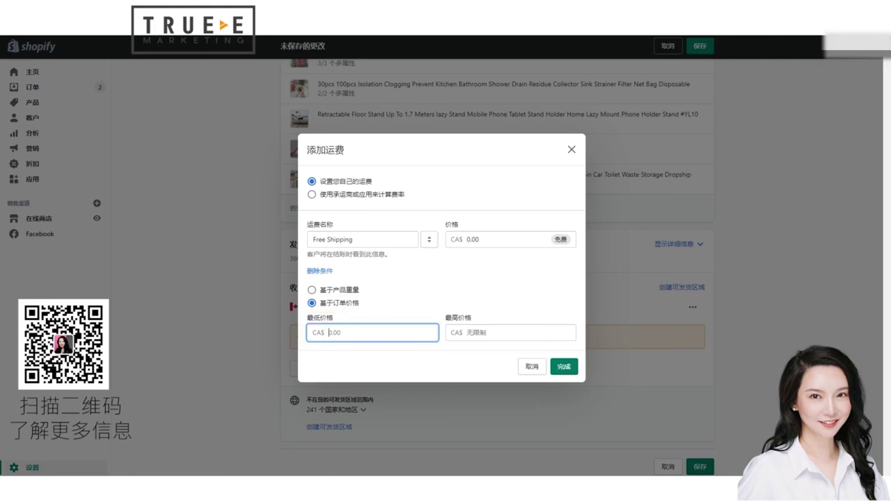
type("50")
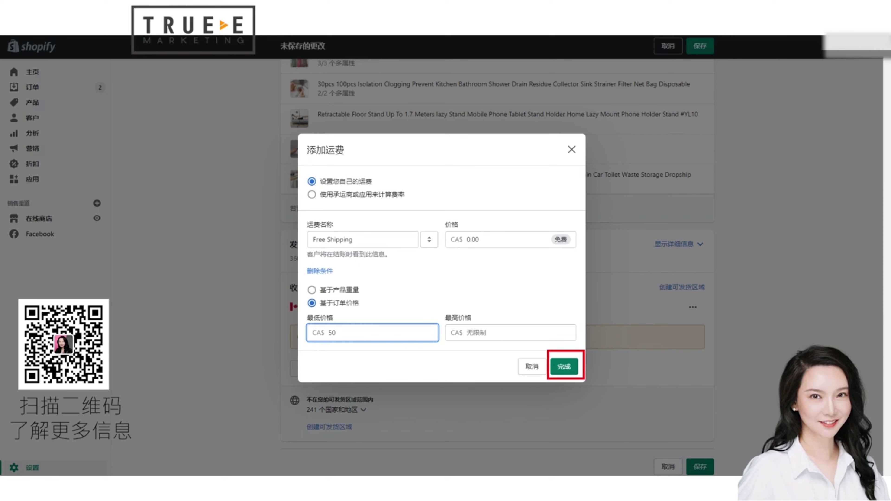
left_click(564, 367)
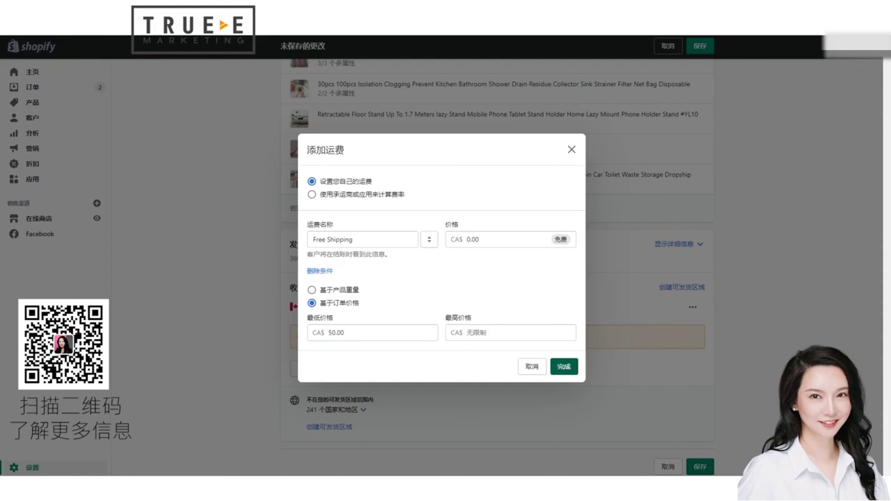
left_click(564, 367)
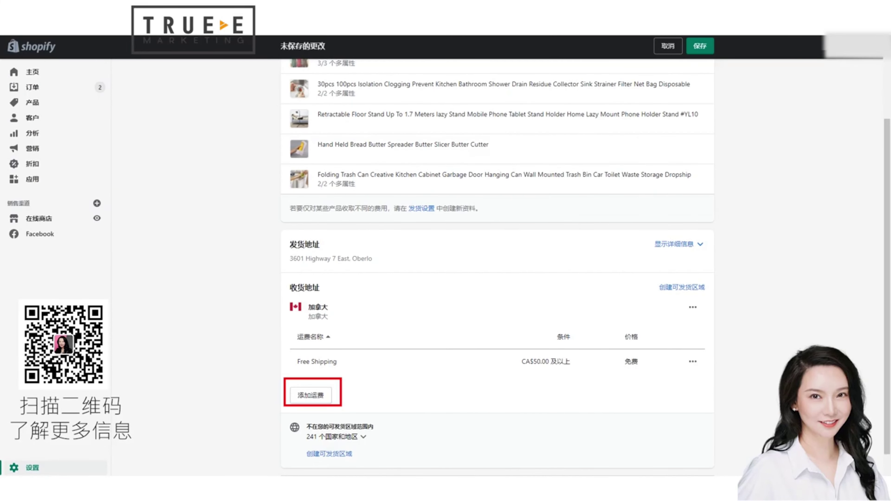
Start a self-defined rate named E-Packet for the 加拿大 zone with an order-price condition capped at a maximum of CA$25
left_click(310, 395)
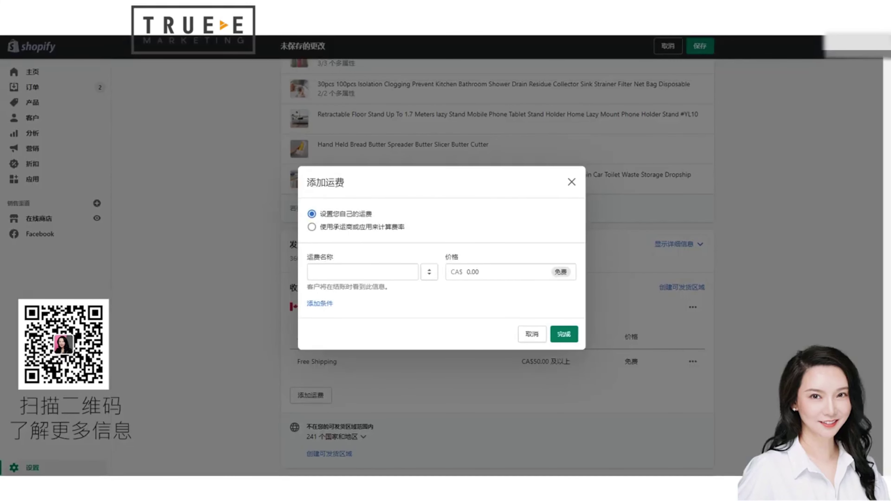
type("E-Packet")
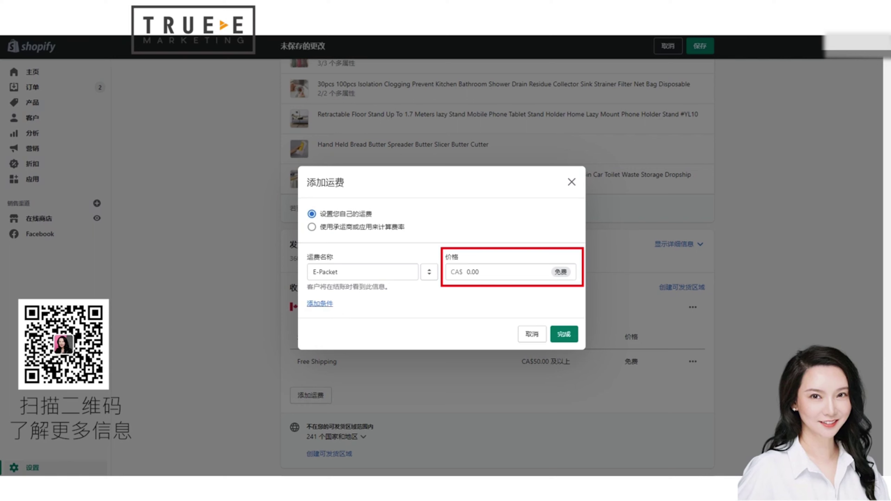
left_click(320, 303)
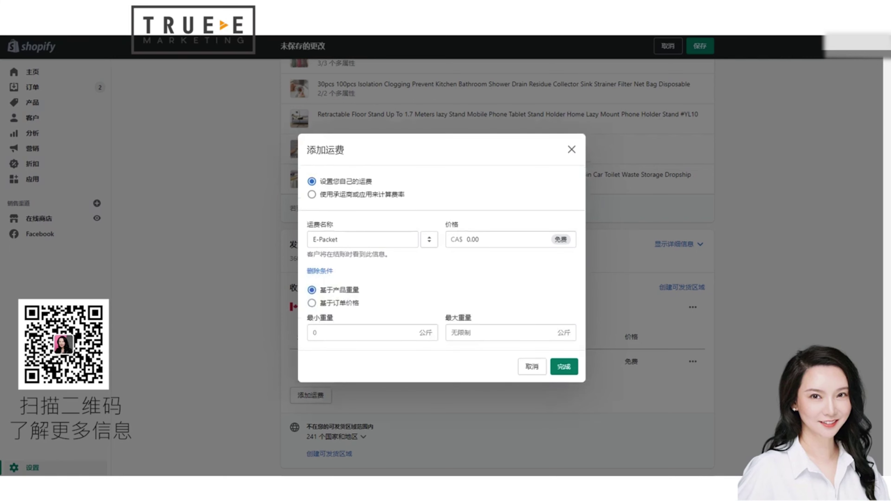
left_click(312, 303)
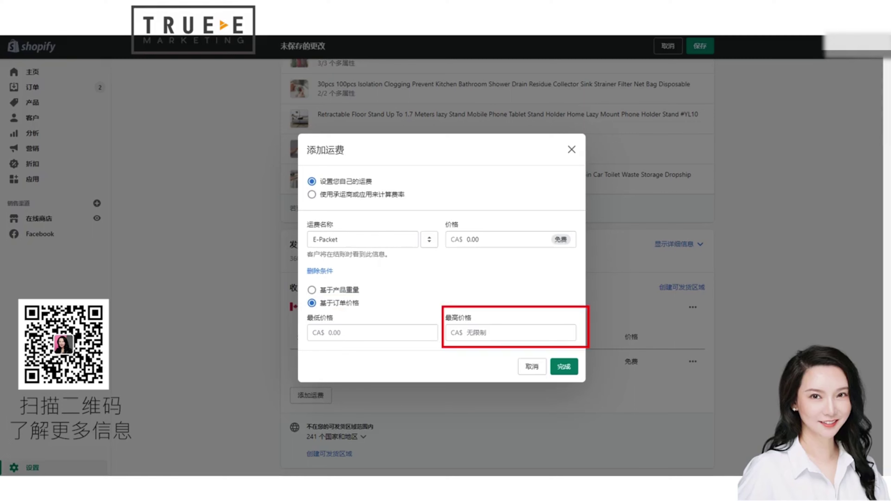
left_click(510, 333)
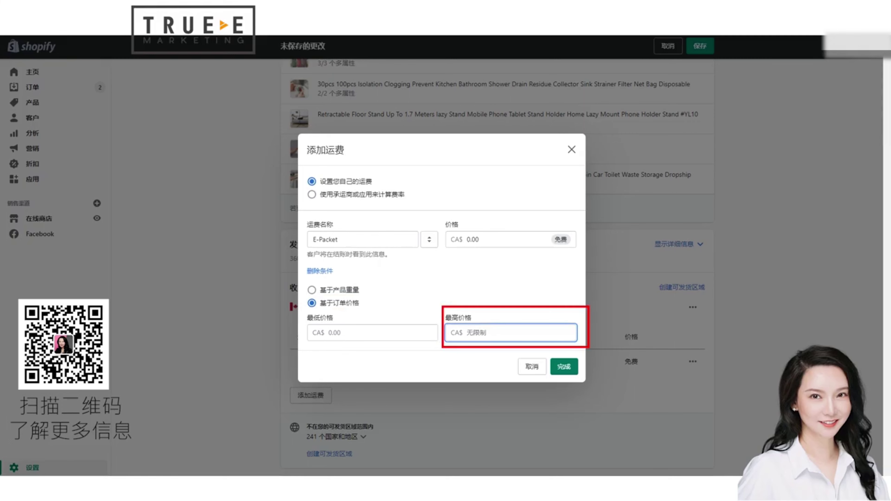
type("25")
key("Tab")
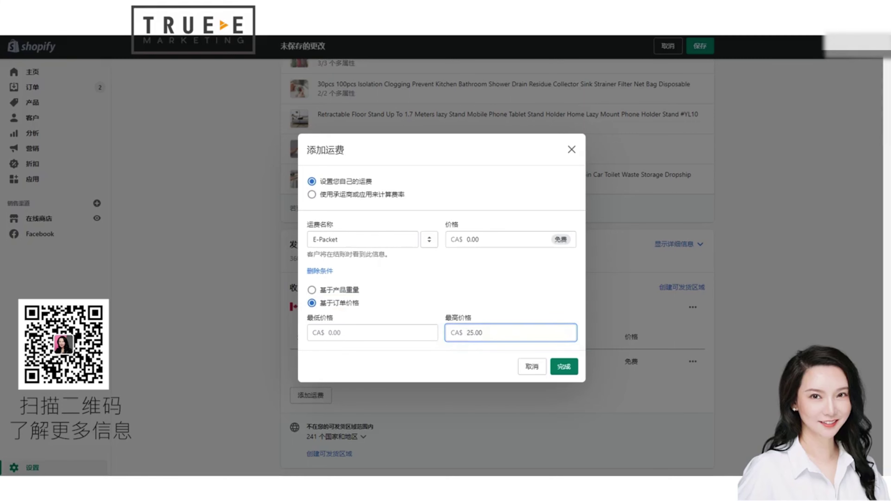
Set the E-Packet rate's shipping price to CA$2.95 and finish adding it
left_click_drag(483, 239, 465, 240)
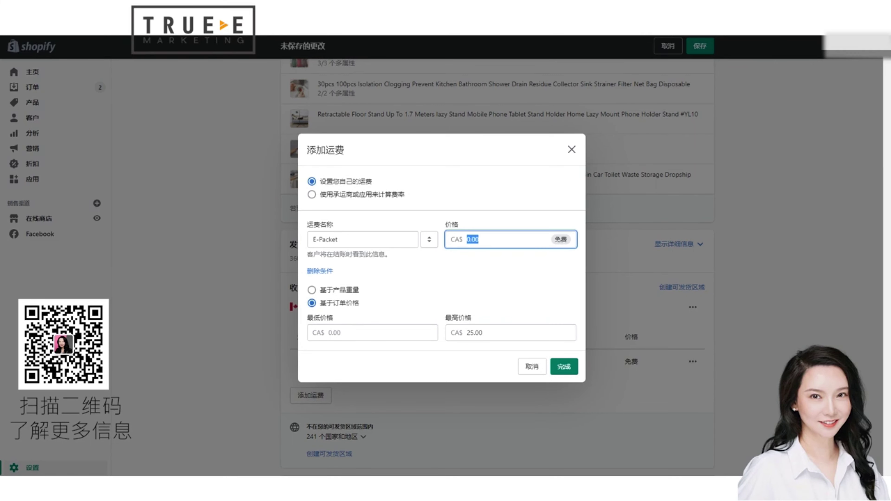
type("2.95")
left_click(564, 366)
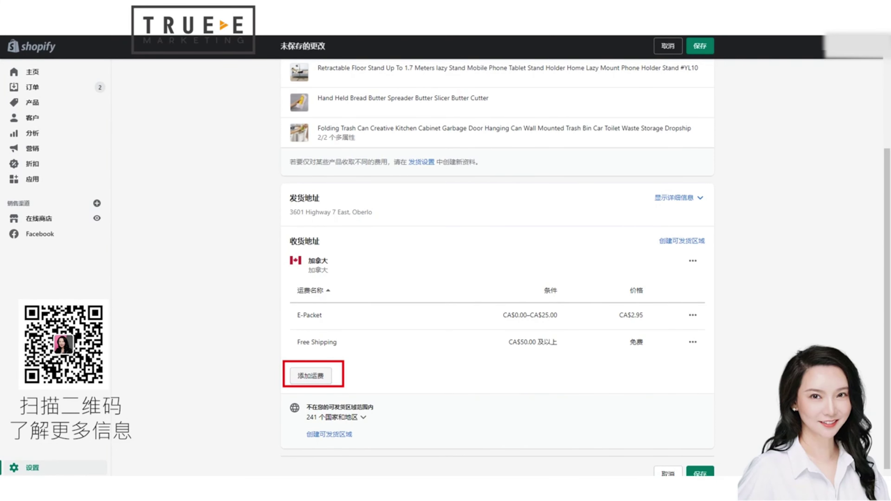
Start a second rate named E-Packet 2 for the 加拿大 zone with an order-price condition from CA$25 to CA$50
left_click(310, 376)
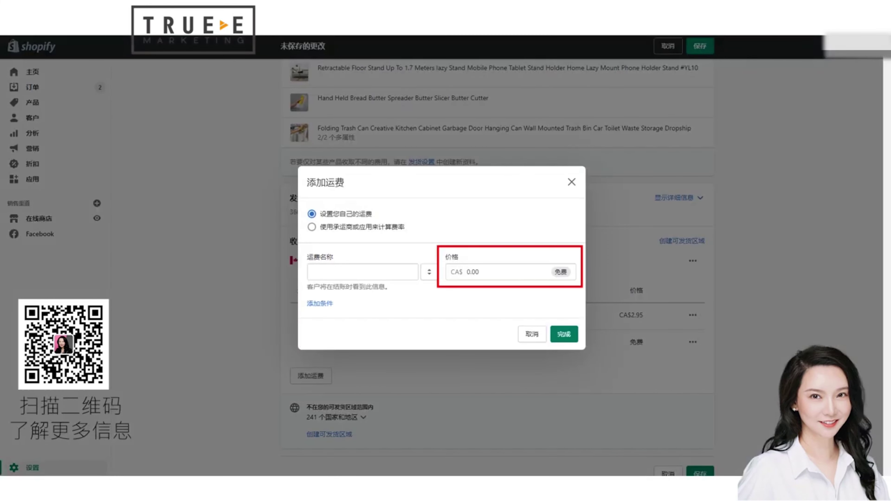
left_click(363, 272)
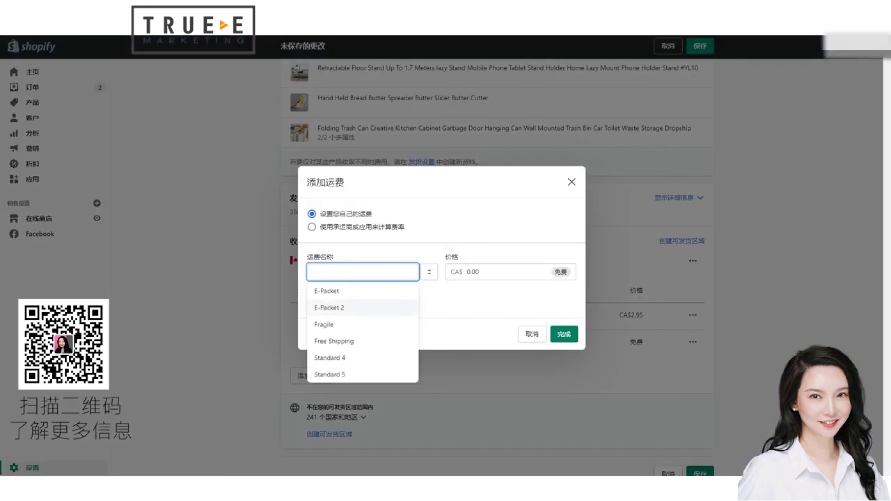
left_click(329, 307)
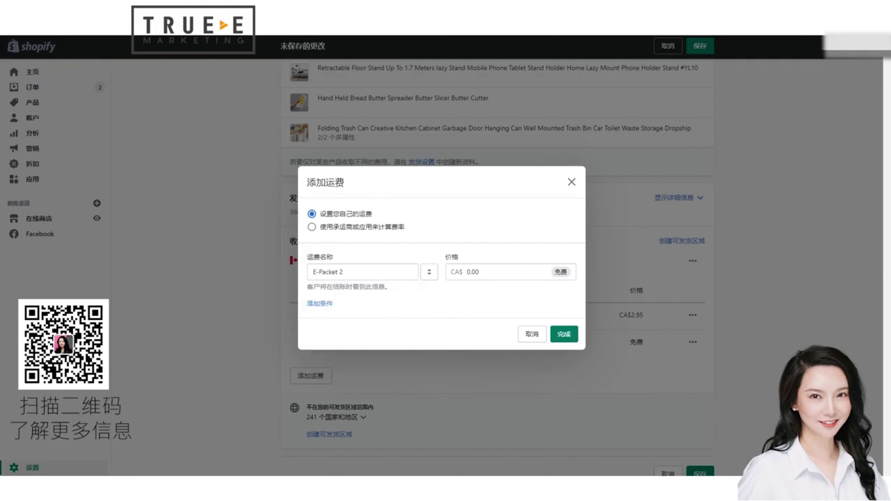
left_click(319, 304)
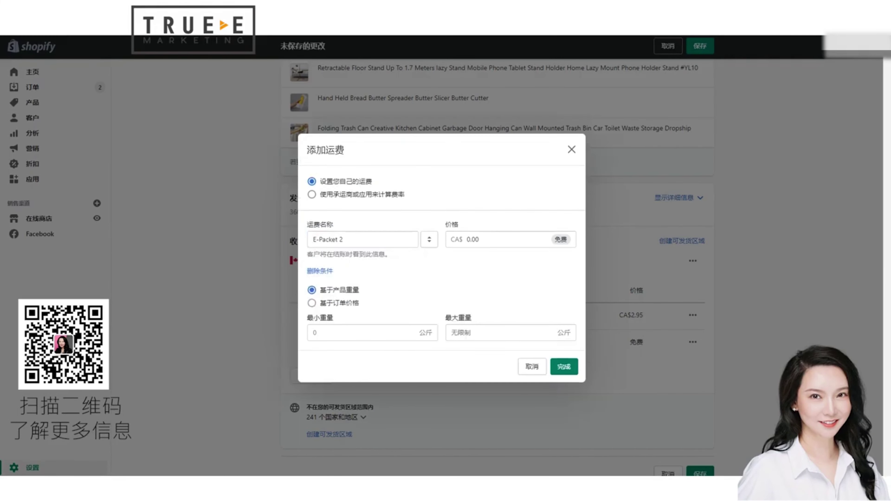
left_click(312, 303)
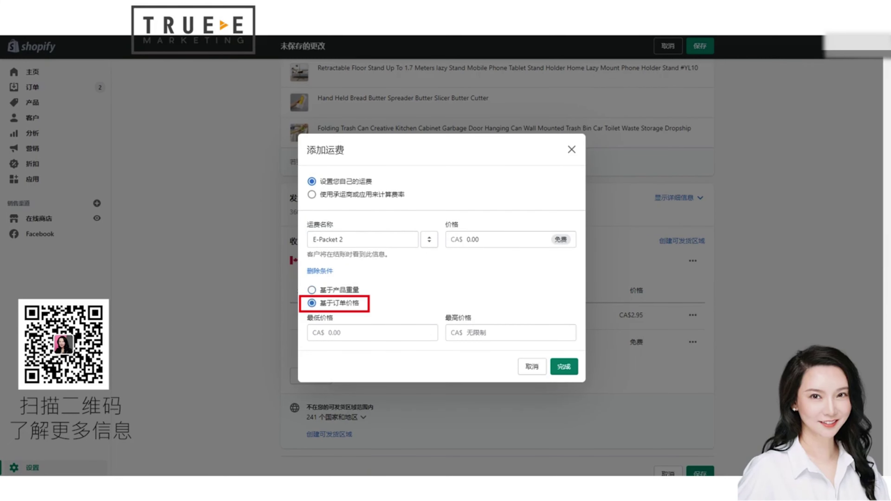
left_click(334, 332)
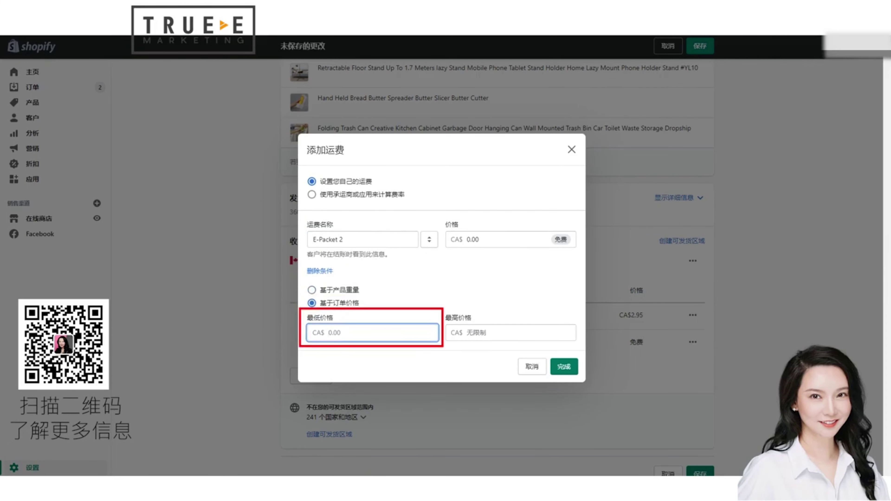
type("25")
left_click(491, 333)
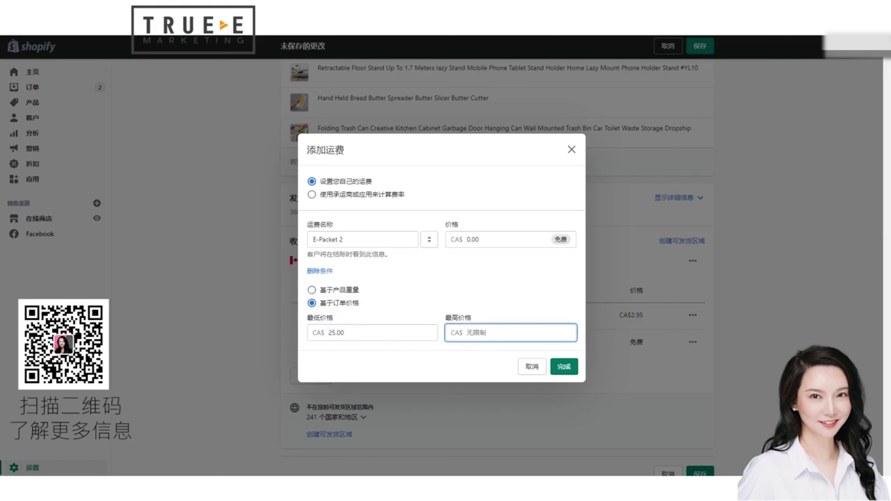
type("50")
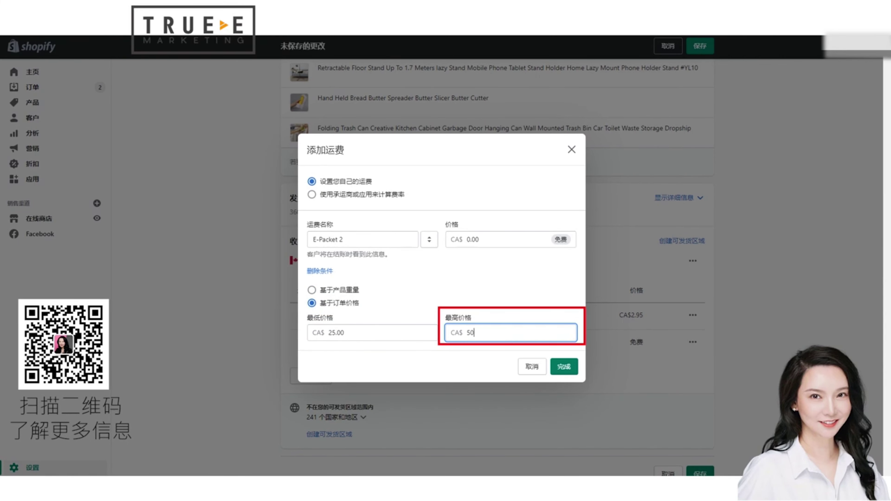
Set the E-Packet 2 rate's shipping price to CA$4.95 and finish adding it
left_click(491, 240)
key("ctrl+a")
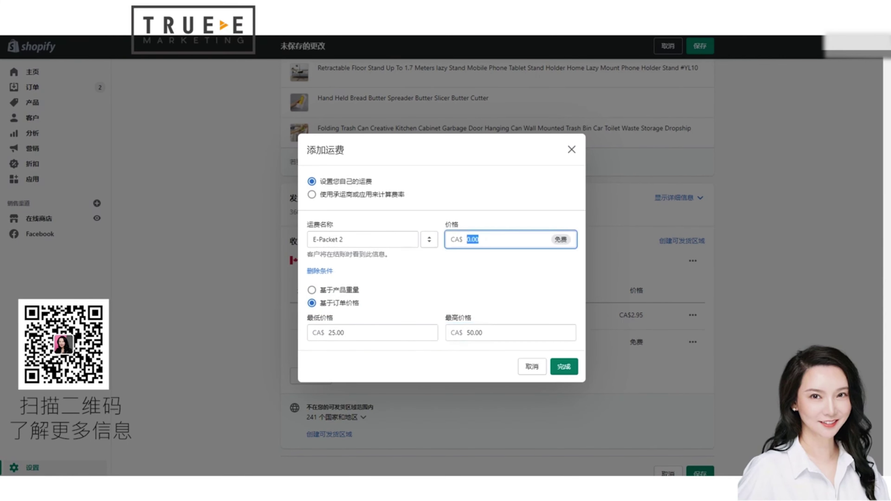
type("4.95")
left_click(505, 278)
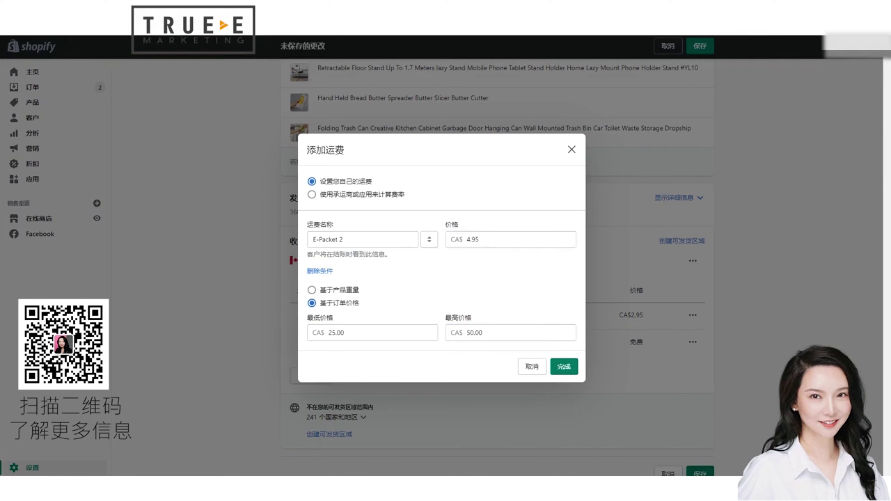
left_click(563, 366)
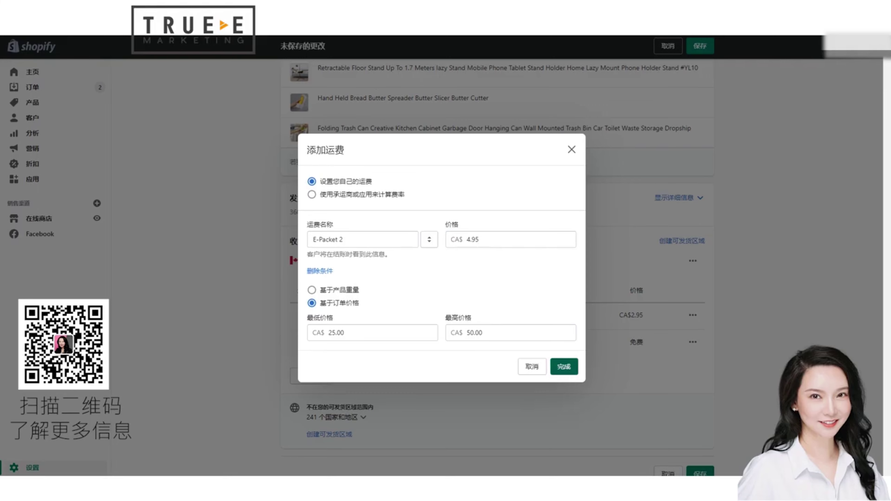
scroll(497, 268, "down", 2)
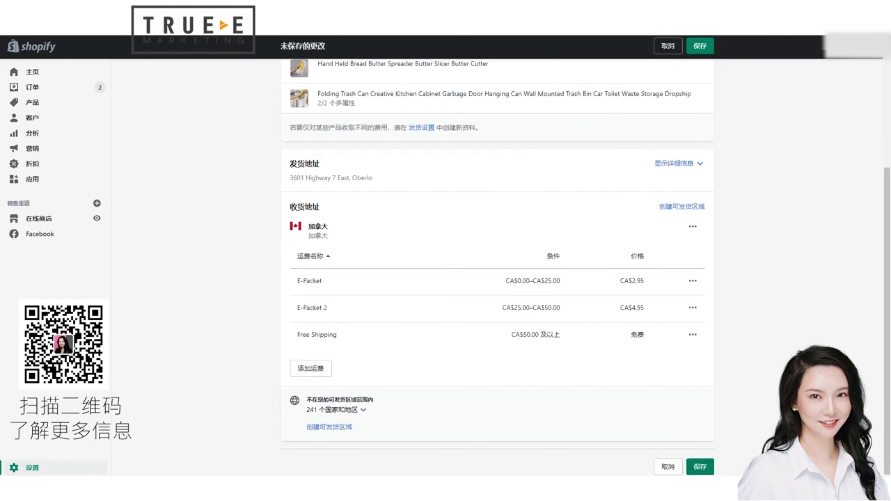